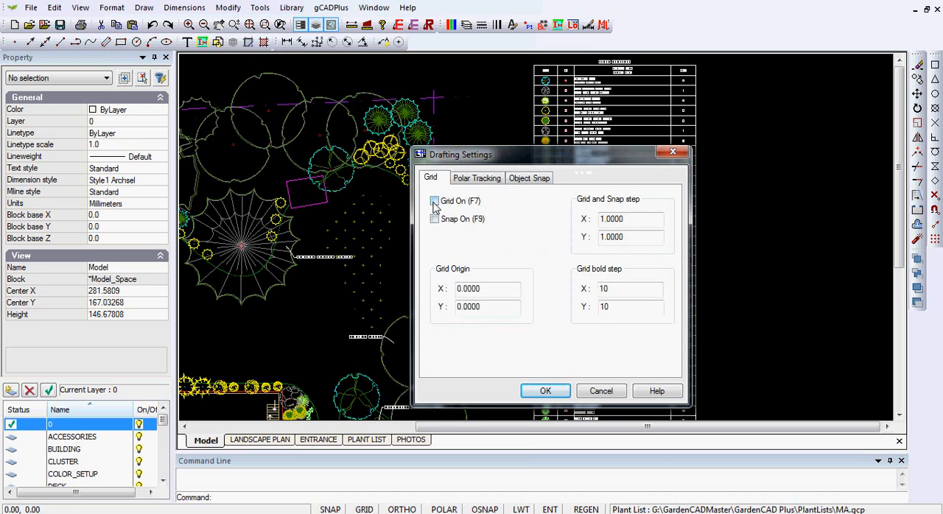
- Turn on the drafting grid and set the grid and snap step to 10 in both X and Y
{"action": "left_click", "coordinate": [637, 218]}
{"action": "left_click_drag", "start_coordinate": [637, 218], "coordinate": [566, 221]}
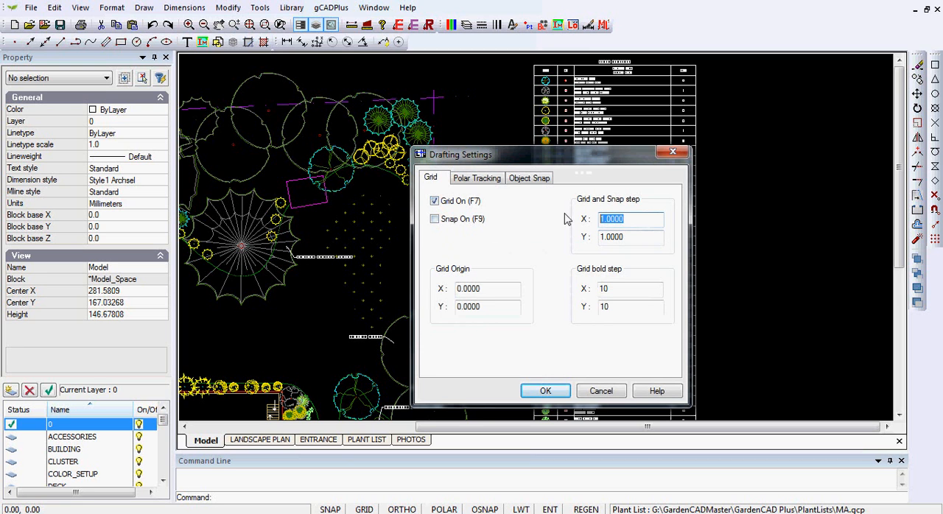
{"action": "type", "text": "10"}
{"action": "left_click_drag", "start_coordinate": [633, 237], "coordinate": [582, 244]}
{"action": "type", "text": "10"}
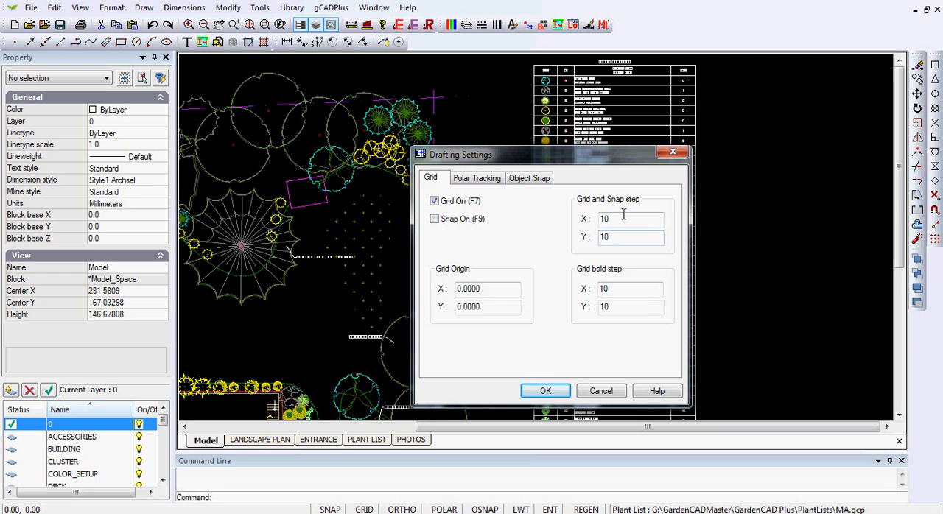
- Set the grid bold step to 5 in X and Y, enable snap, and apply the drafting settings
{"action": "double_click", "coordinate": [602, 288]}
{"action": "type", "text": "5"}
{"action": "double_click", "coordinate": [599, 308]}
{"action": "type", "text": "5"}
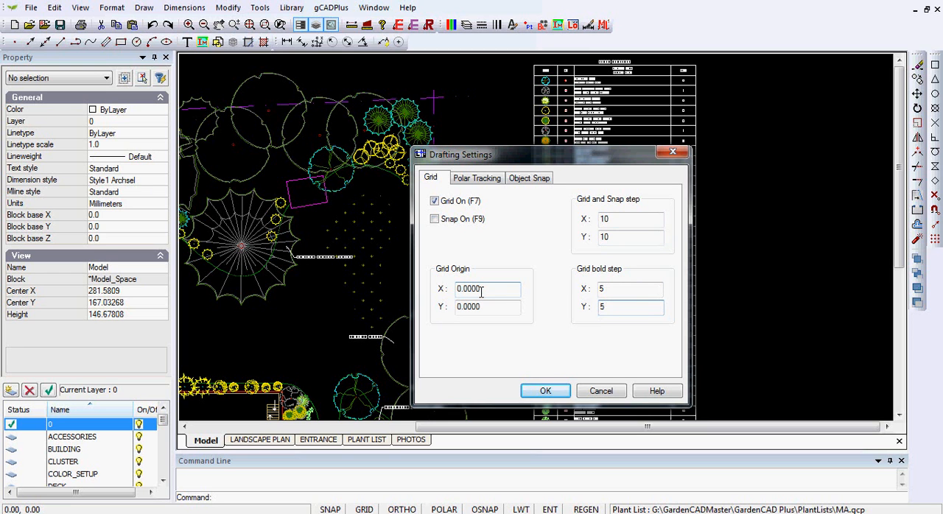
{"action": "left_click", "coordinate": [434, 220]}
{"action": "left_click", "coordinate": [545, 392]}
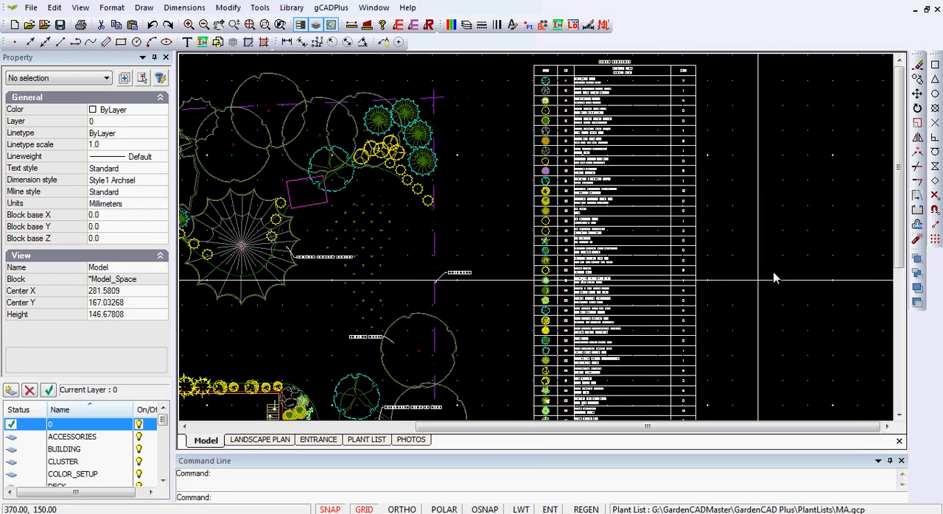
- Draw three connected lines in the empty area beside the plant list, through grid points 400,150; 410,170; 440,170; and 450,150
{"action": "mouse_move", "coordinate": [744, 281]}
{"action": "middle_mouse_down"}
{"action": "mouse_move", "coordinate": [754, 283]}
{"action": "mouse_move", "coordinate": [533, 301]}
{"action": "middle_mouse_up"}
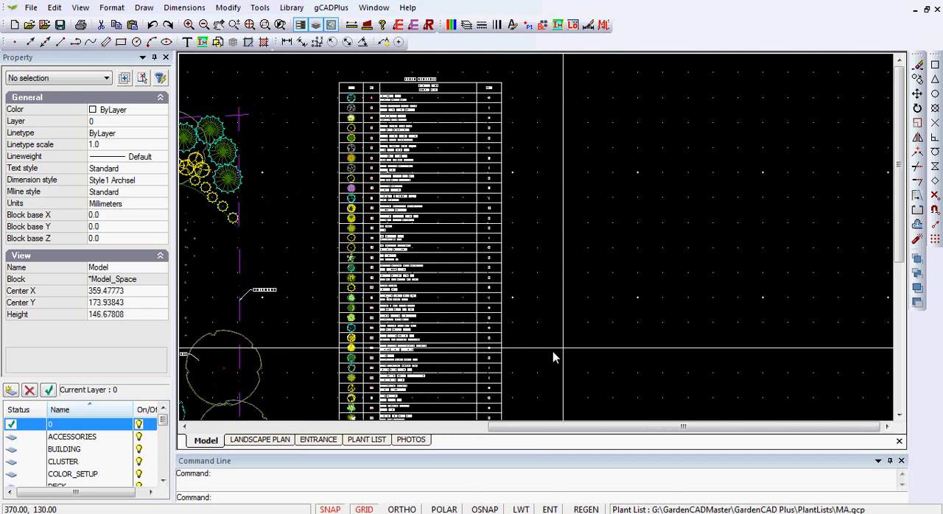
{"action": "left_click", "coordinate": [144, 7]}
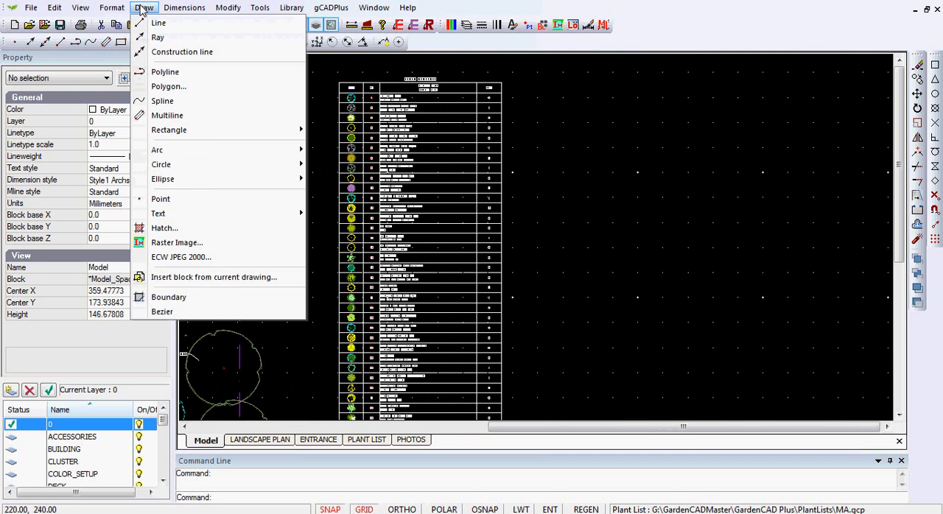
{"action": "left_click", "coordinate": [151, 22]}
{"action": "left_click", "coordinate": [638, 298]}
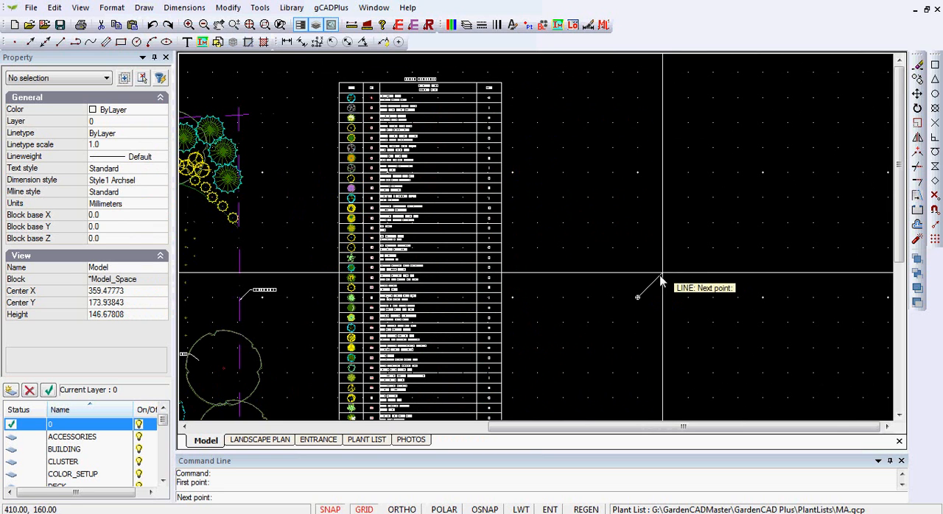
{"action": "left_click", "coordinate": [662, 248]}
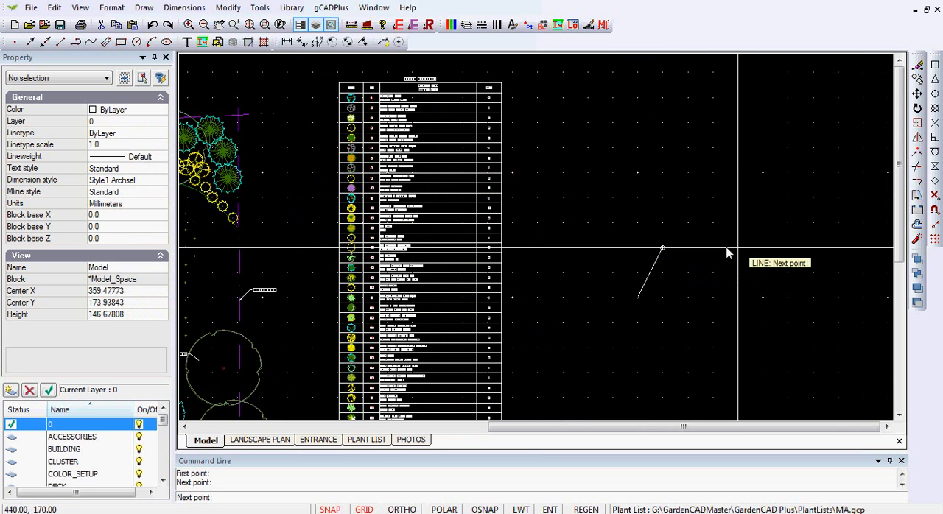
{"action": "left_click", "coordinate": [727, 251]}
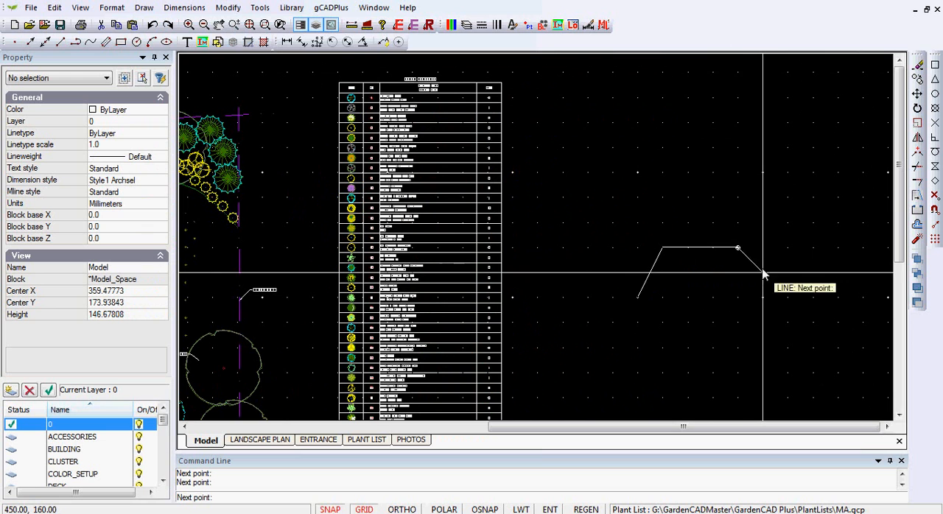
{"action": "left_click", "coordinate": [762, 297]}
{"action": "right_click", "coordinate": [762, 298]}
{"action": "left_click", "coordinate": [791, 306]}
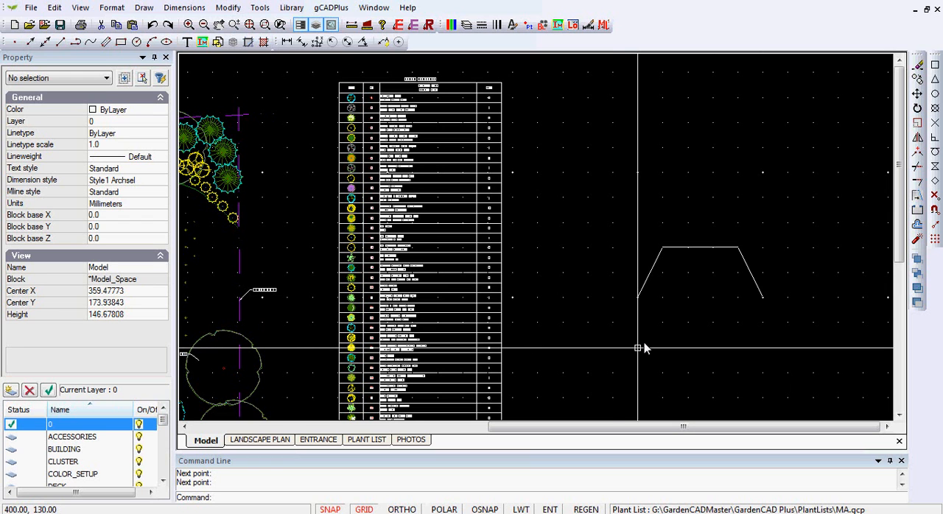
- Change the Y grid and snap step to 5 in the drafting settings
{"action": "right_click", "coordinate": [604, 202]}
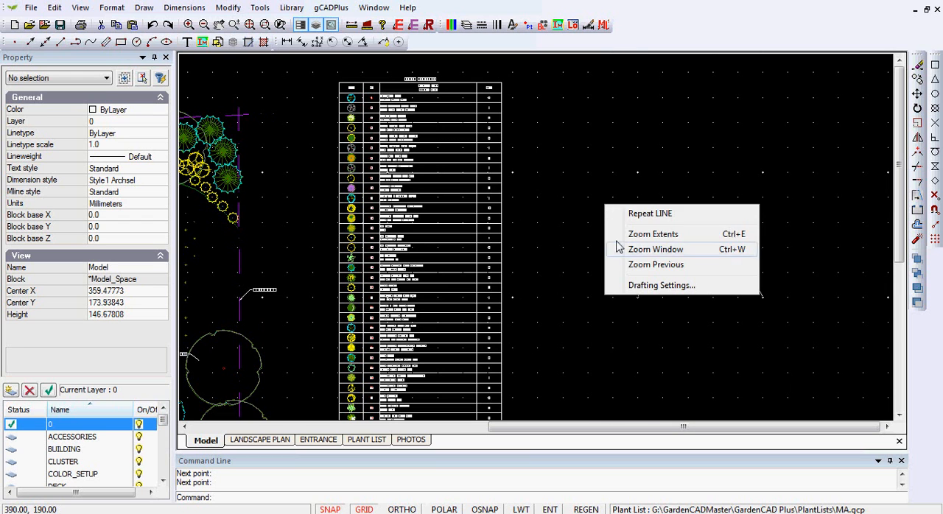
{"action": "left_click", "coordinate": [663, 284]}
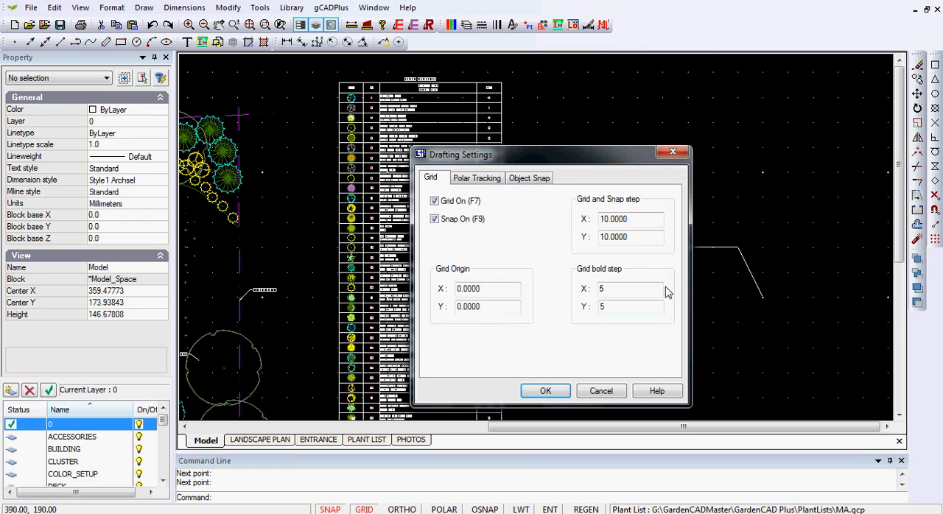
{"action": "double_click", "coordinate": [630, 237]}
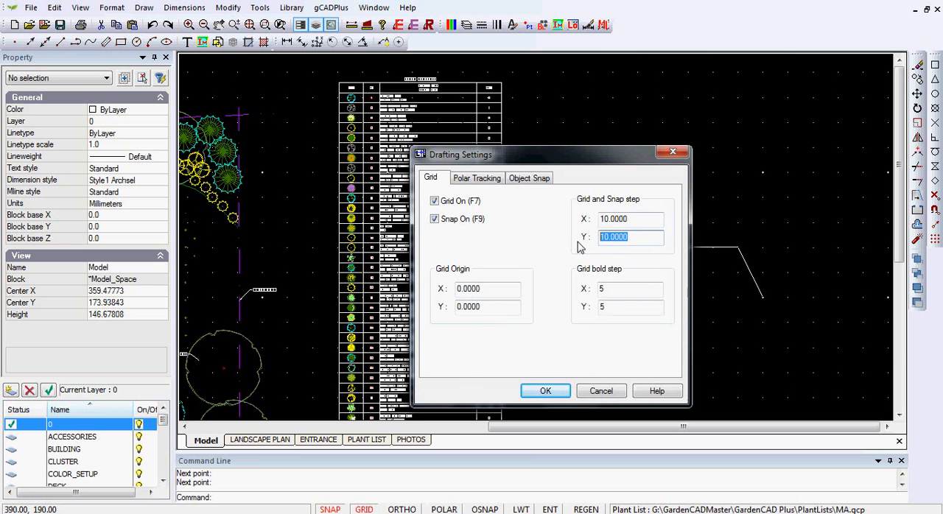
{"action": "type", "text": "5"}
{"action": "left_click", "coordinate": [563, 392]}
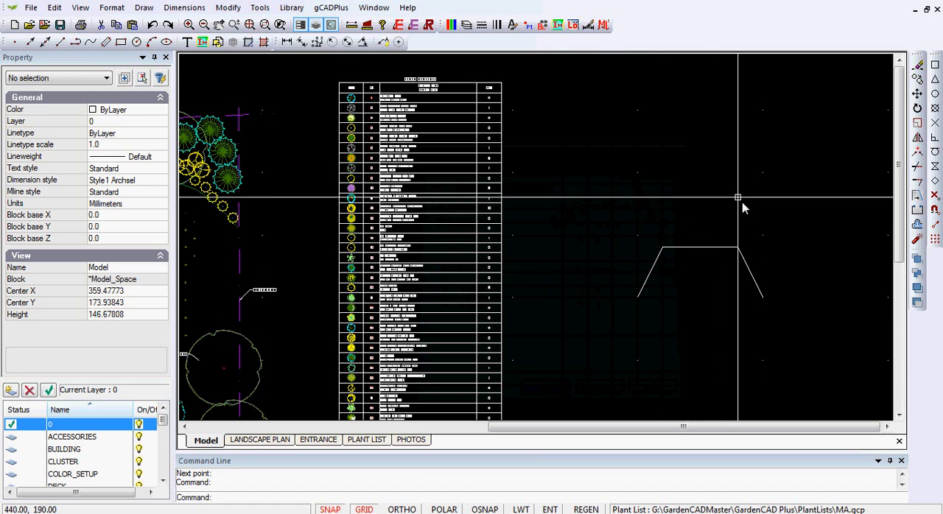
- Turn snap off and draw a single diagonal line freely above the three-sided outline
{"action": "scroll", "coordinate": [741, 205], "scroll_direction": "up", "scroll_amount": 3}
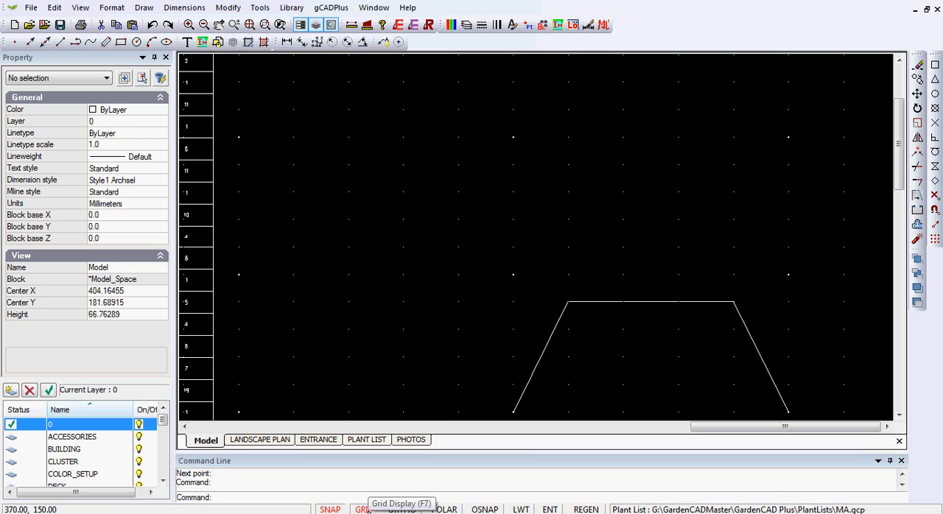
{"action": "left_click", "coordinate": [330, 509]}
{"action": "type", "text": "l"}
{"action": "key", "text": "Return"}
{"action": "left_click", "coordinate": [422, 278]}
{"action": "left_click", "coordinate": [562, 140]}
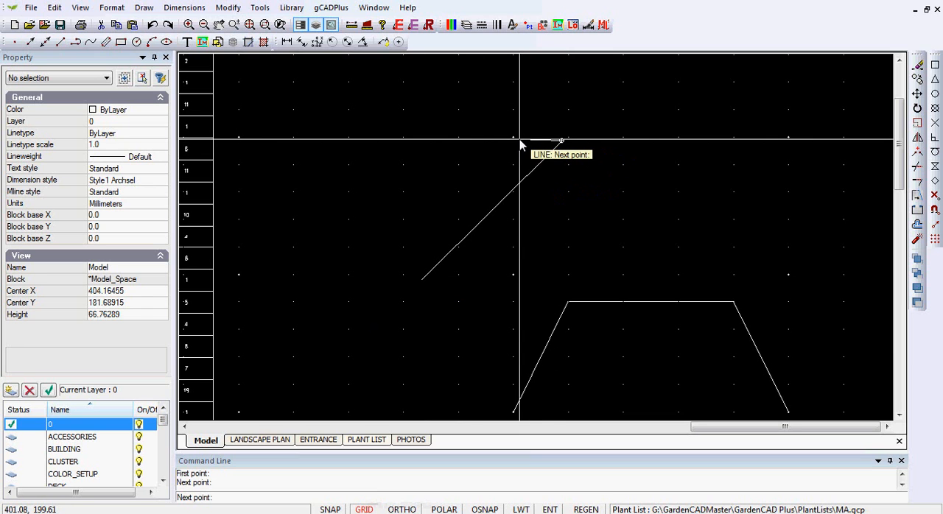
{"action": "key", "text": "Return"}
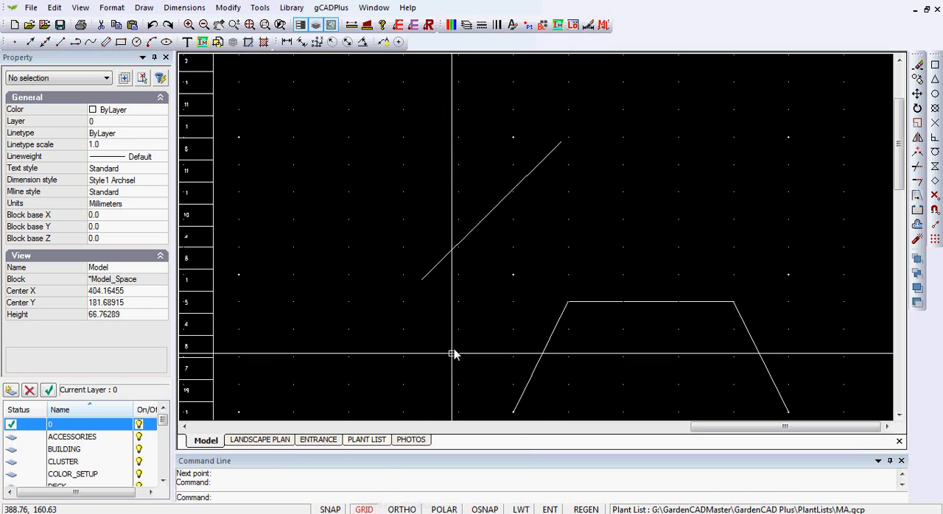
- Turn off the grid display and erase the diagonal line together with the three-sided outline
{"action": "left_click", "coordinate": [364, 509]}
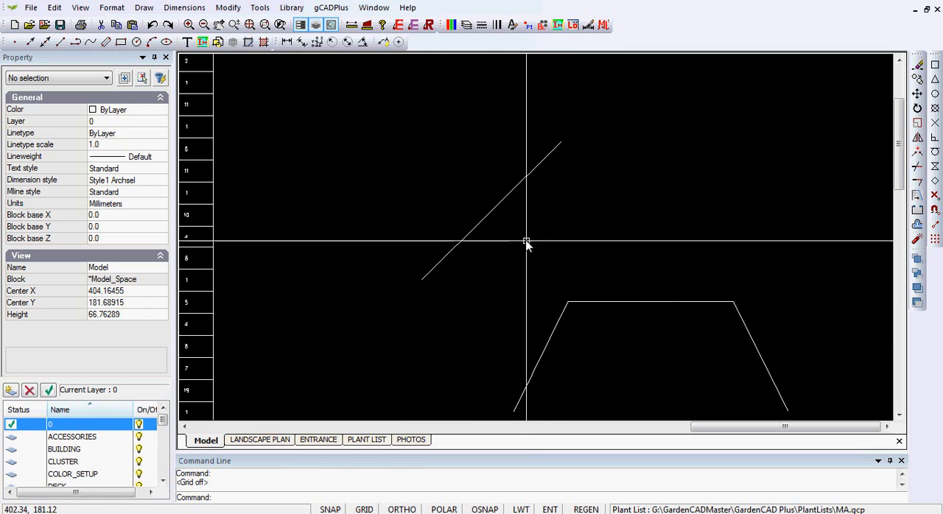
{"action": "left_click", "coordinate": [802, 373]}
{"action": "left_click", "coordinate": [458, 153]}
{"action": "right_click", "coordinate": [459, 153]}
{"action": "left_click", "coordinate": [508, 325]}
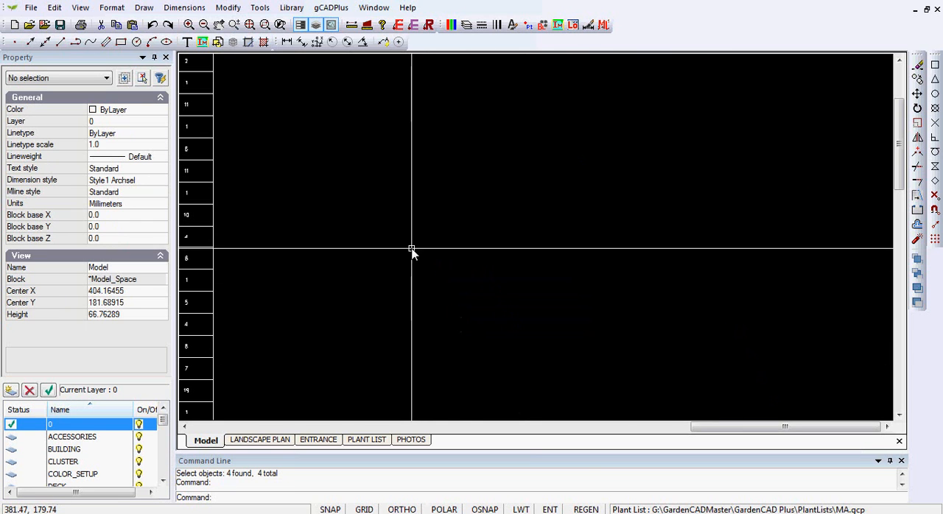
- Fit the whole drawing in view and define a set of grid lines with 15 horizontal and 25 vertical lines
{"action": "right_click", "coordinate": [471, 168]}
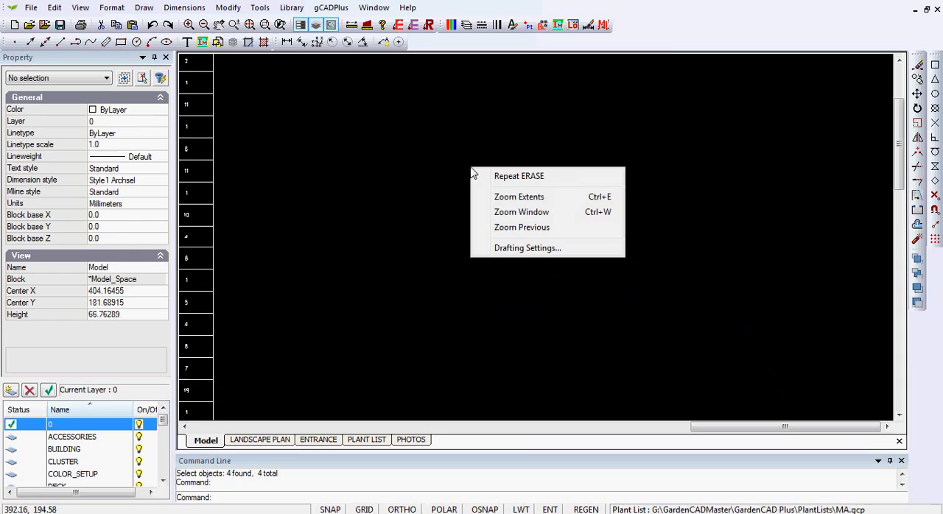
{"action": "left_click", "coordinate": [508, 197]}
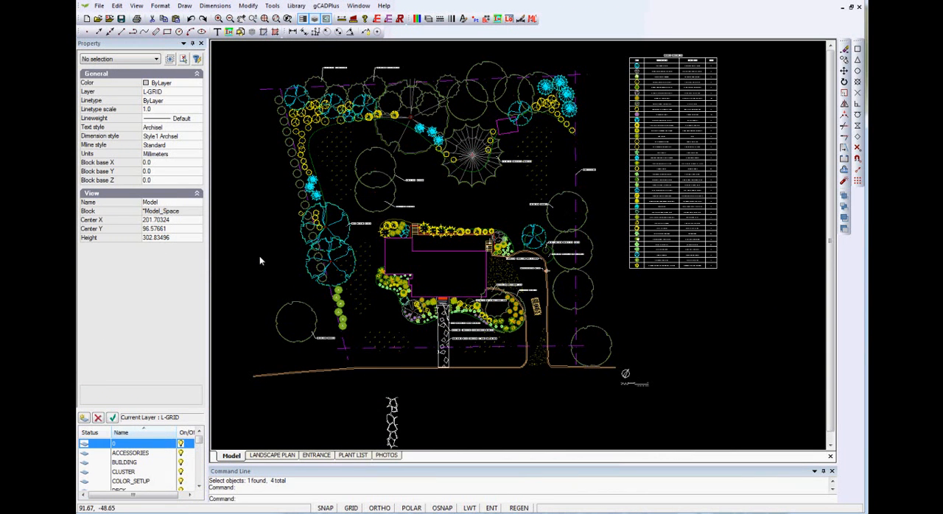
{"action": "left_click", "coordinate": [272, 6]}
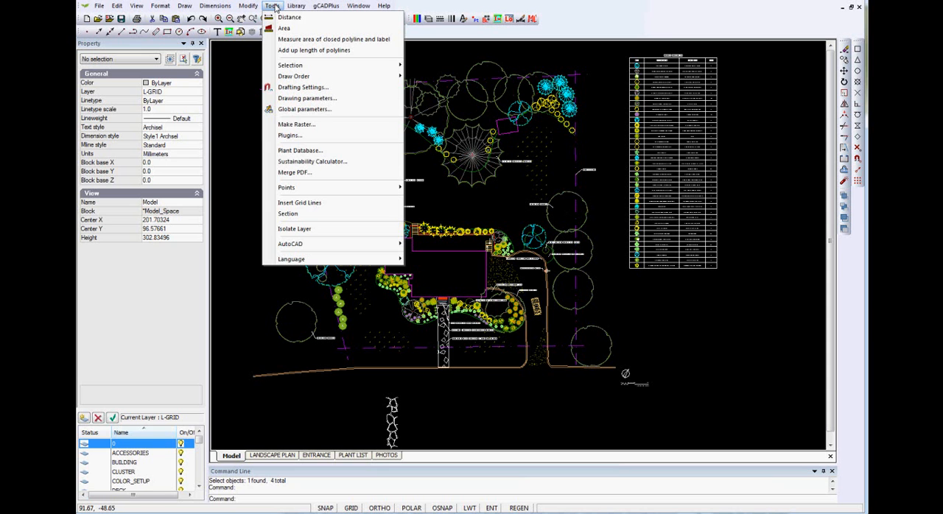
{"action": "left_click", "coordinate": [317, 210]}
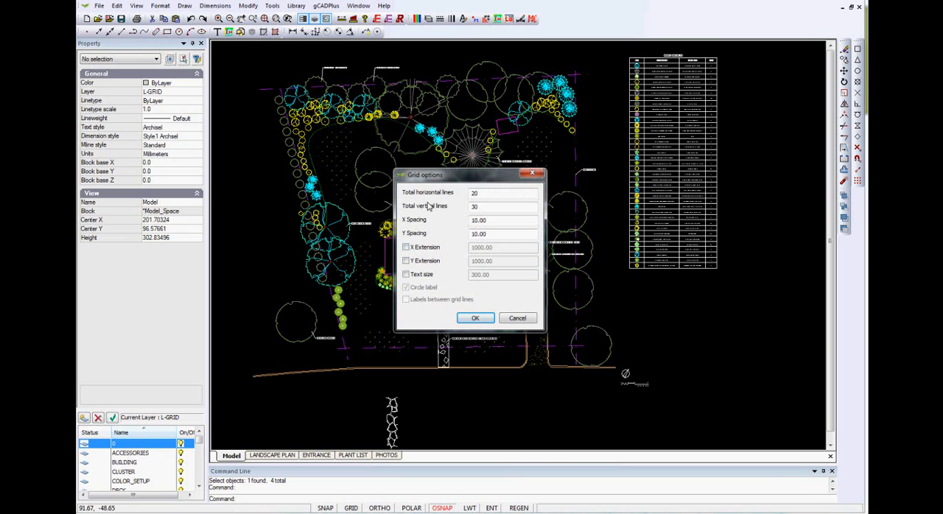
{"action": "left_click_drag", "start_coordinate": [490, 193], "coordinate": [470, 193]}
{"action": "type", "text": "15"}
{"action": "left_click", "coordinate": [485, 206]}
{"action": "key", "text": "BackSpace"}
{"action": "key", "text": "BackSpace"}
{"action": "left_click", "coordinate": [484, 324]}
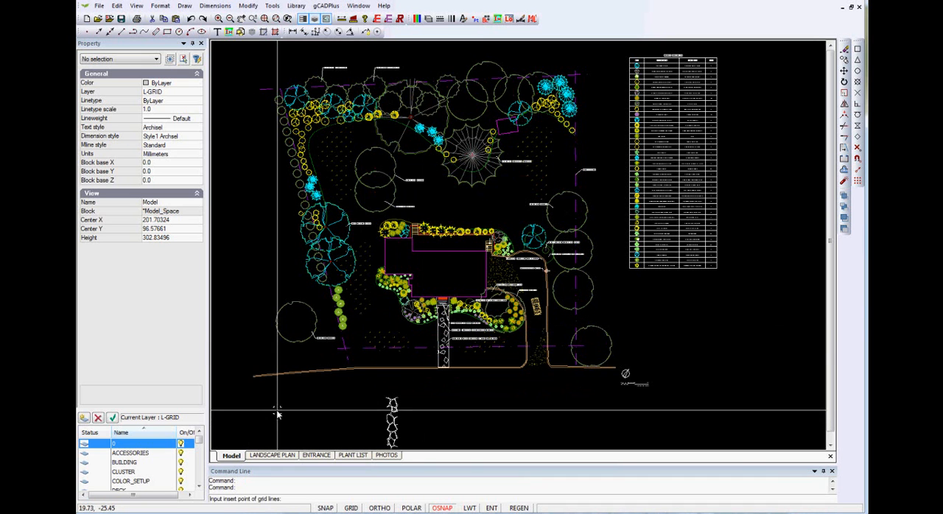
- Place the grid lines above the landscape plan, inserted at about 34.82, 260.64, and turn object snap off
{"action": "scroll", "coordinate": [278, 415], "scroll_direction": "down", "scroll_amount": 1}
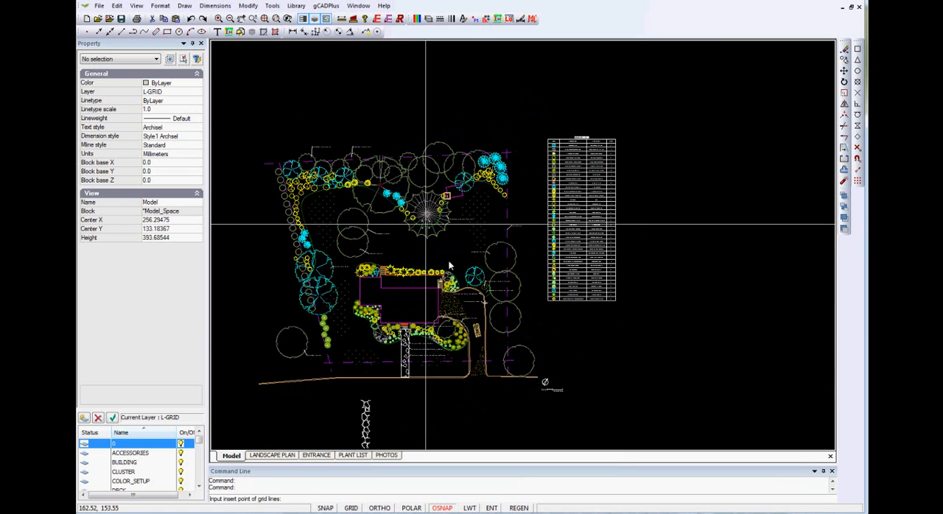
{"action": "left_click", "coordinate": [293, 115]}
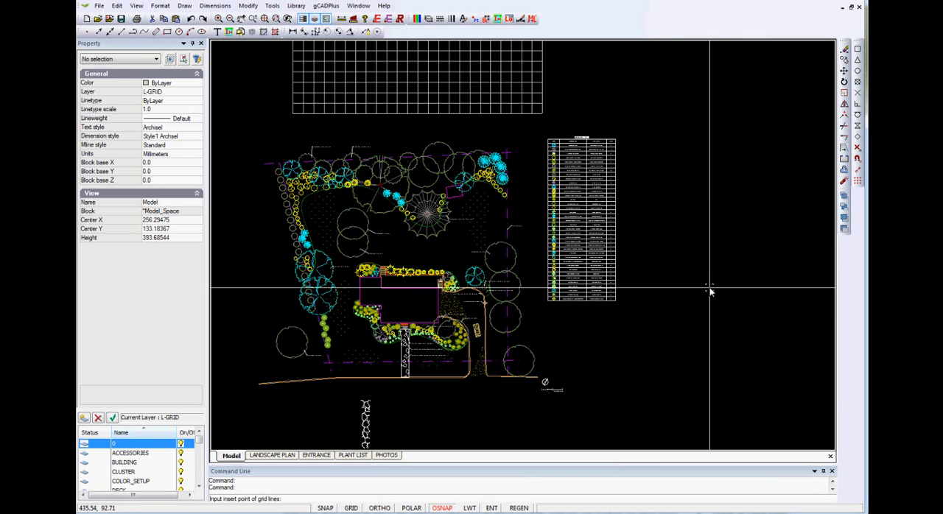
{"action": "scroll", "coordinate": [655, 187], "scroll_direction": "down", "scroll_amount": 2}
{"action": "middle_click_drag", "start_coordinate": [655, 200], "coordinate": [640, 248]}
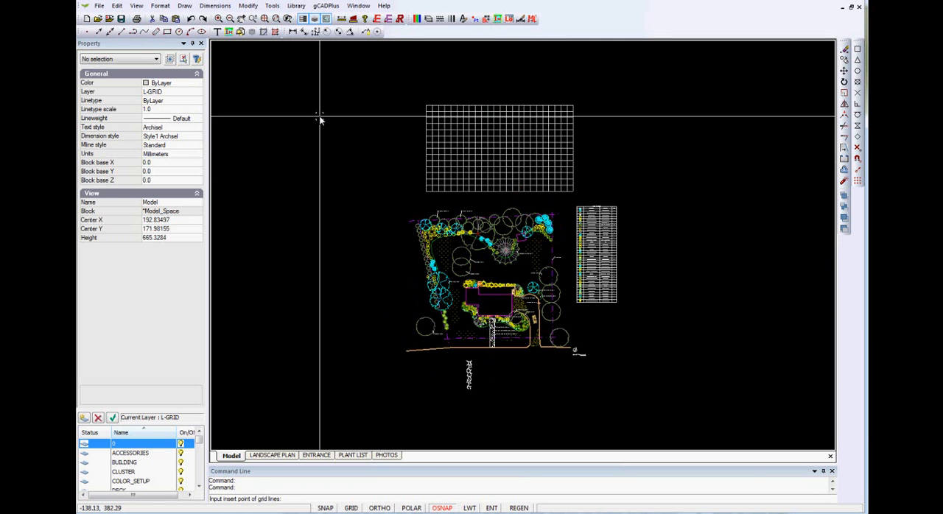
{"action": "key", "text": "Escape"}
{"action": "key", "text": "F3"}
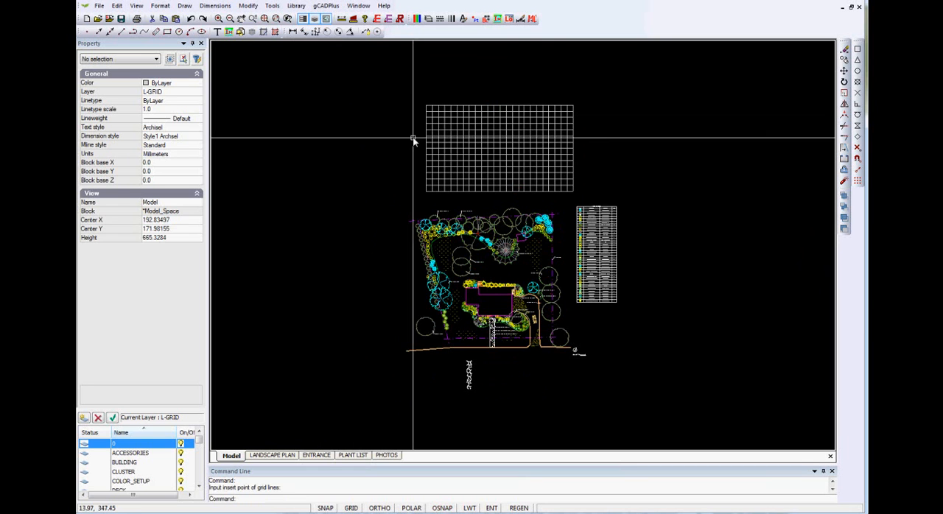
- Convert all the grid lines into a block named grid, with its base point at the grid's lower-left corner (34.8153, 260.6412)
{"action": "left_click", "coordinate": [479, 156]}
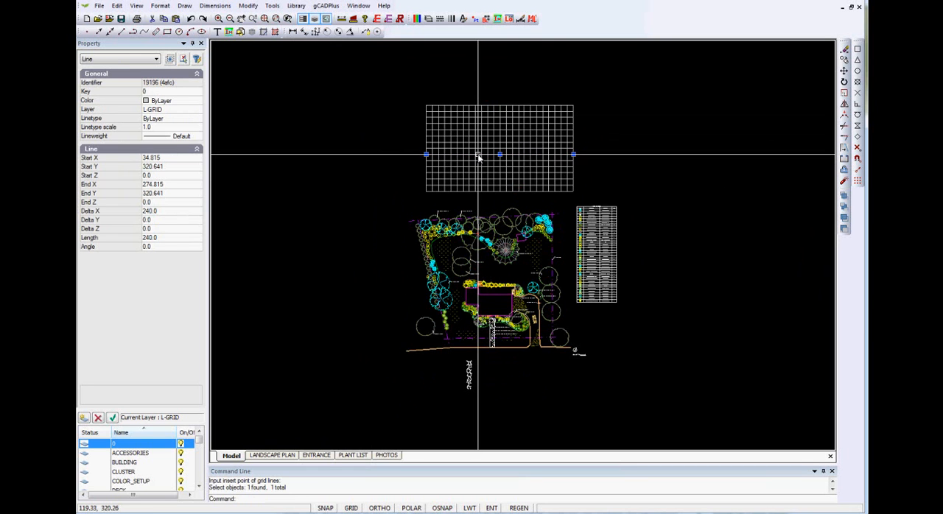
{"action": "key", "text": "Escape"}
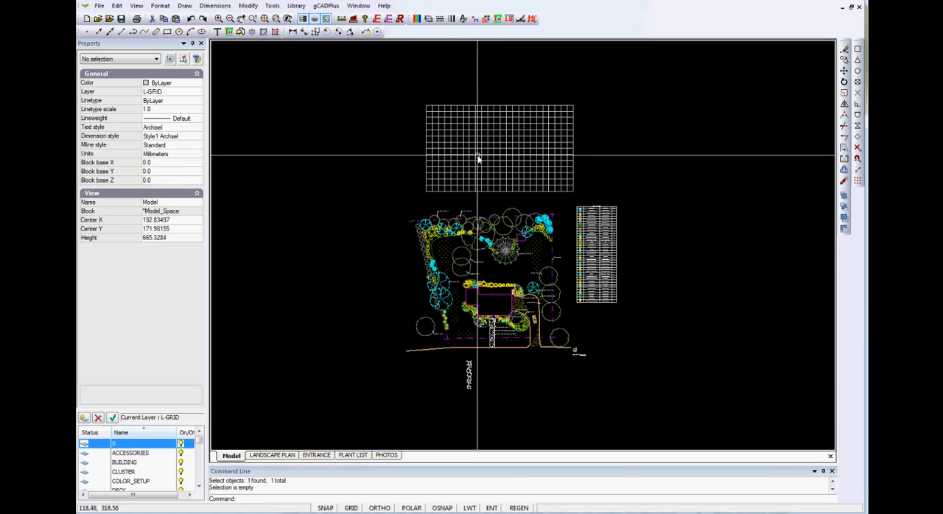
{"action": "left_click", "coordinate": [578, 201]}
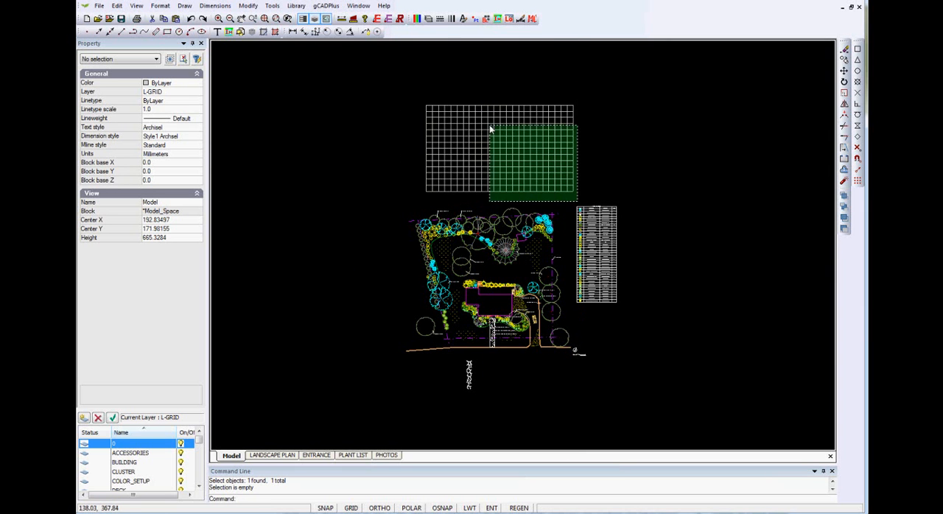
{"action": "left_click", "coordinate": [418, 98]}
{"action": "right_click", "coordinate": [419, 98]}
{"action": "left_click", "coordinate": [457, 246]}
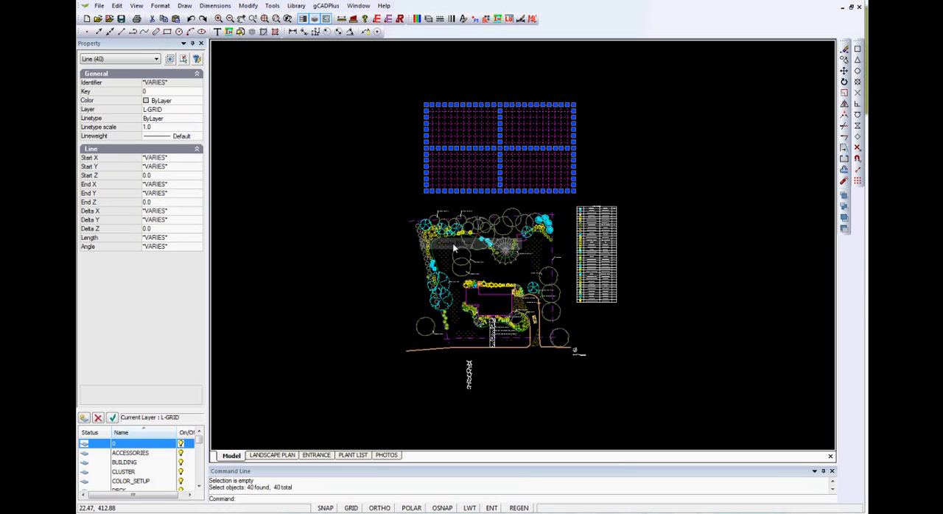
{"action": "type", "text": "grid"}
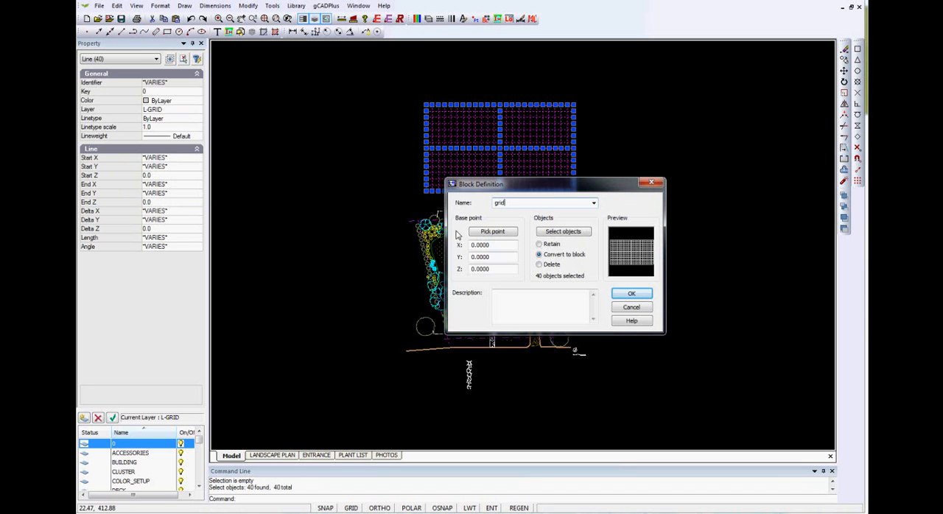
{"action": "left_click", "coordinate": [480, 233]}
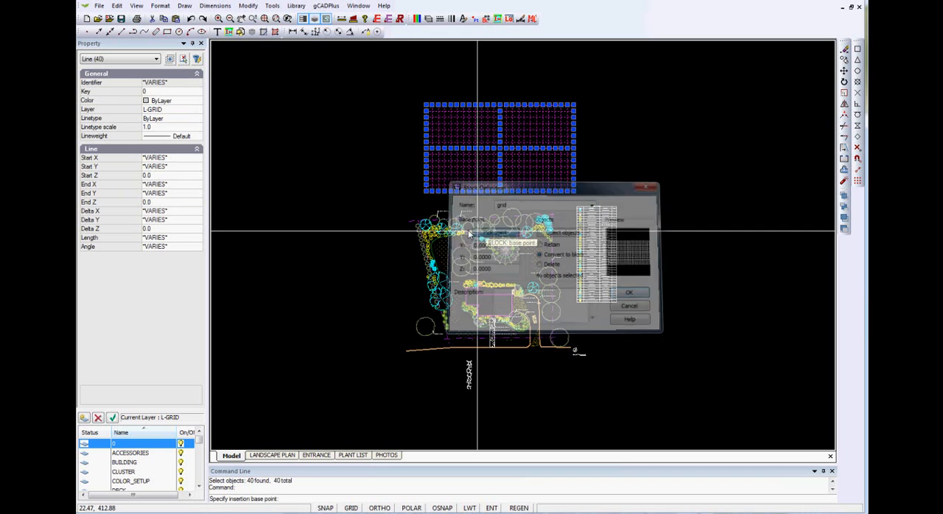
{"action": "left_click", "coordinate": [424, 194]}
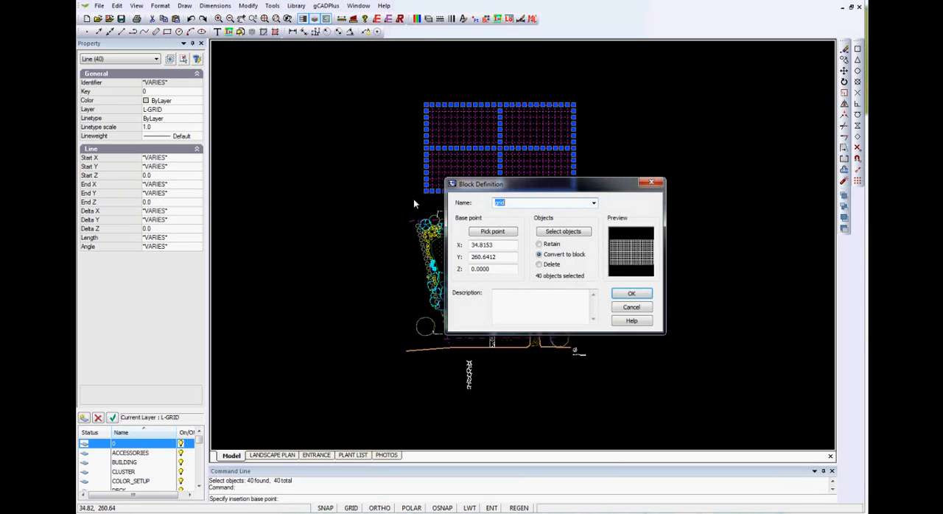
{"action": "left_click", "coordinate": [626, 293]}
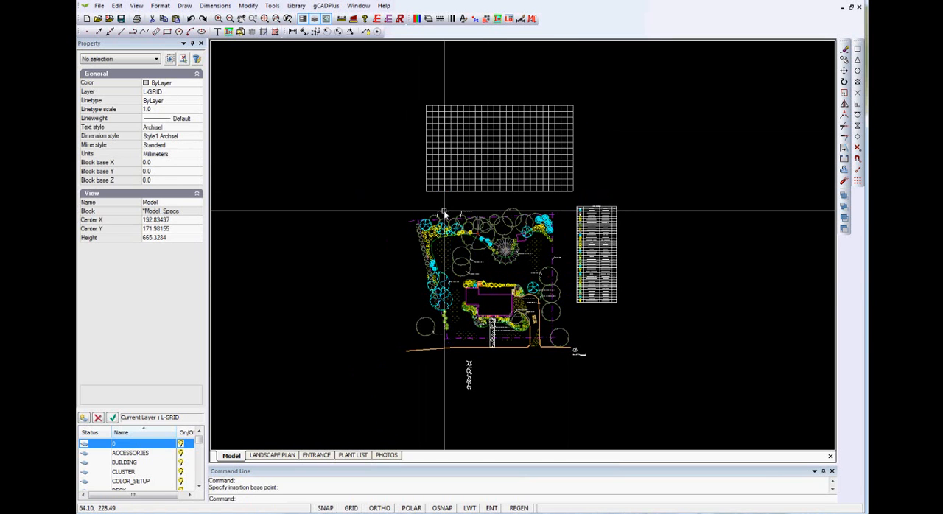
- Move the grid block over the upper part of the landscape plan, at about 10.57, 90.83, and send it to the back
{"action": "left_click", "coordinate": [494, 153]}
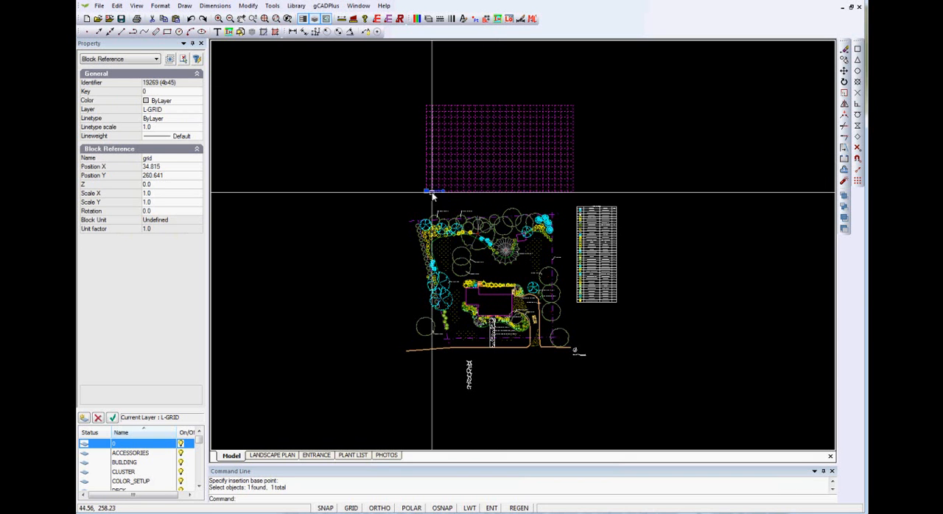
{"action": "left_click", "coordinate": [426, 191]}
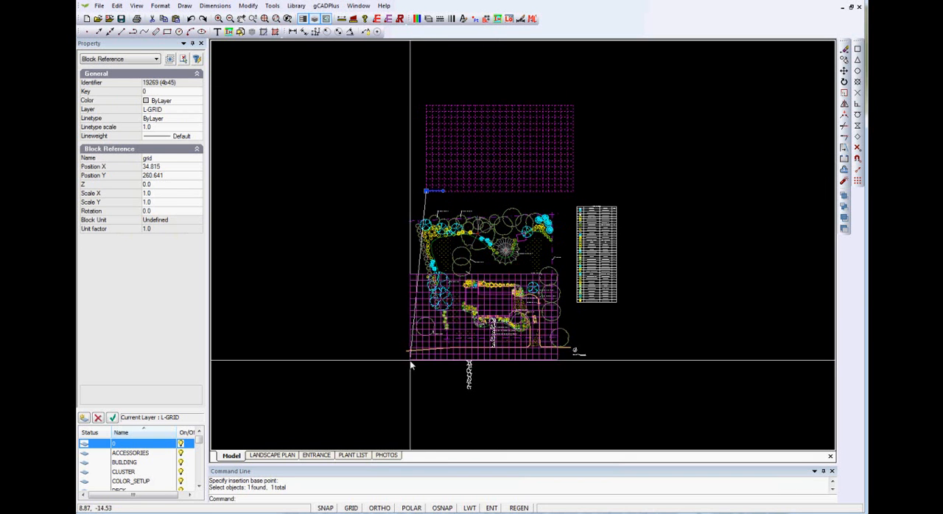
{"action": "left_click", "coordinate": [411, 296]}
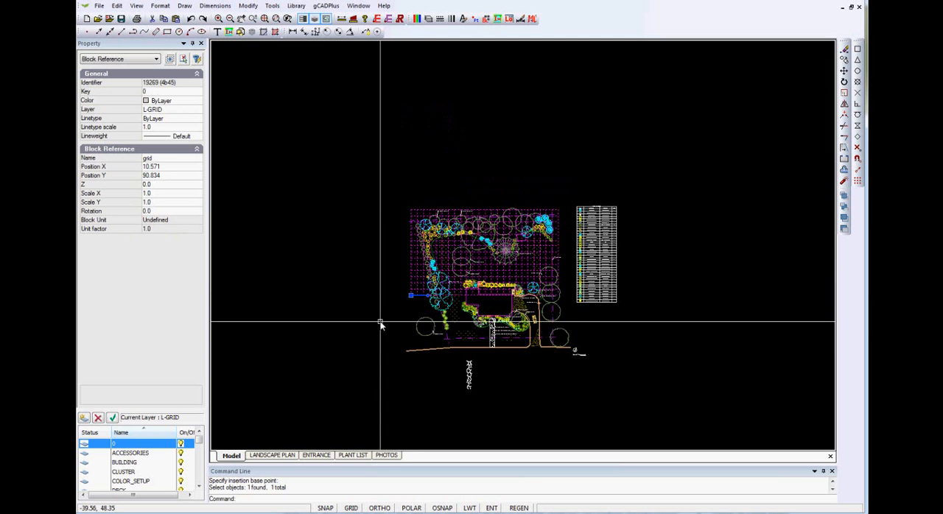
{"action": "left_click", "coordinate": [272, 5]}
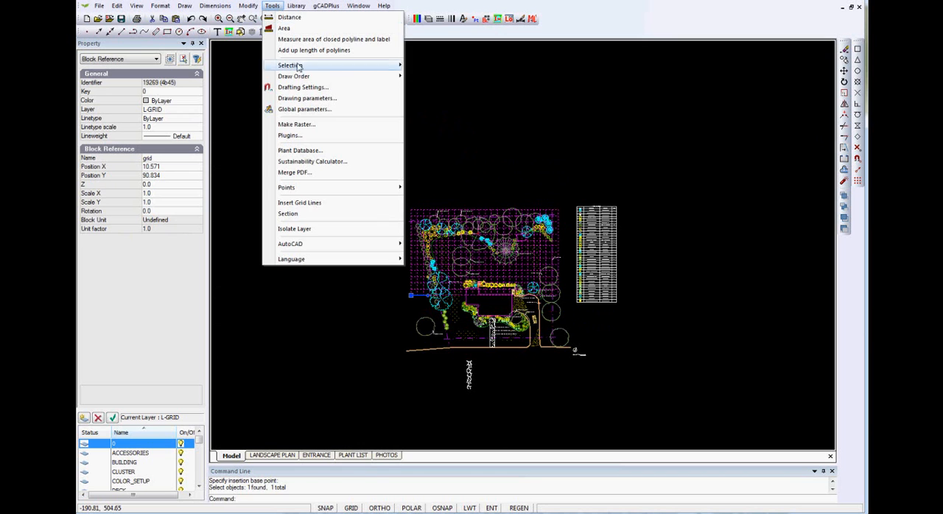
{"action": "mouse_move", "coordinate": [354, 78]}
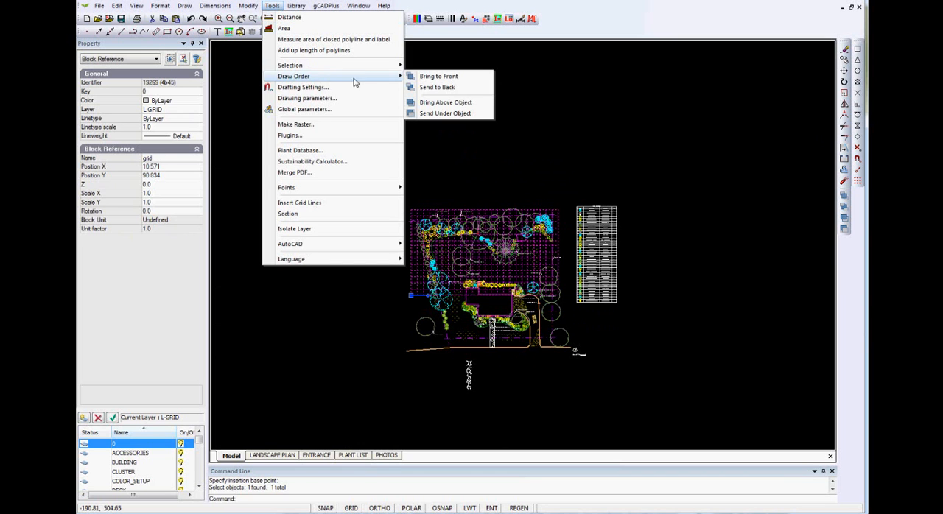
{"action": "left_click", "coordinate": [439, 88]}
- Switch to the LANDSCAPE PLAN layout and set the L-GRID layer to a pale blue true colour, RGB 215, 247, 253
{"action": "left_click", "coordinate": [277, 456]}
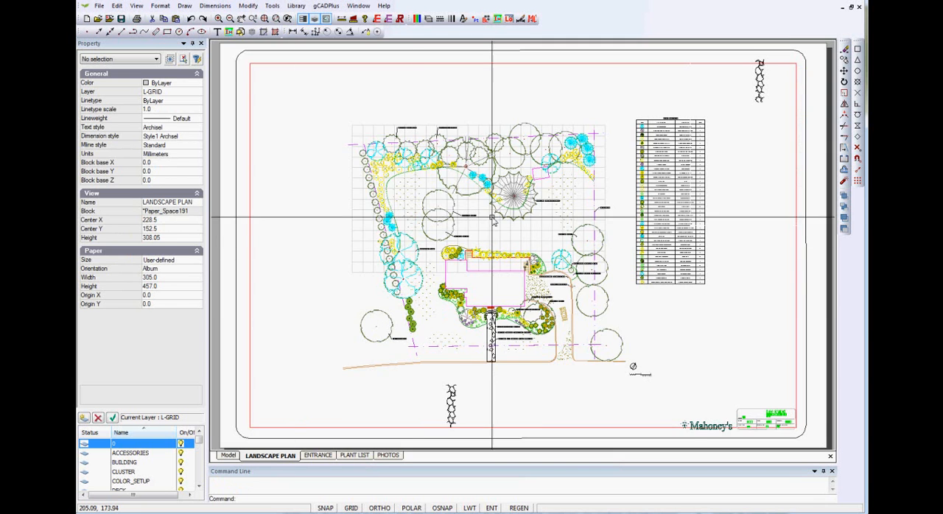
{"action": "scroll", "coordinate": [490, 218], "scroll_direction": "up", "scroll_amount": 3}
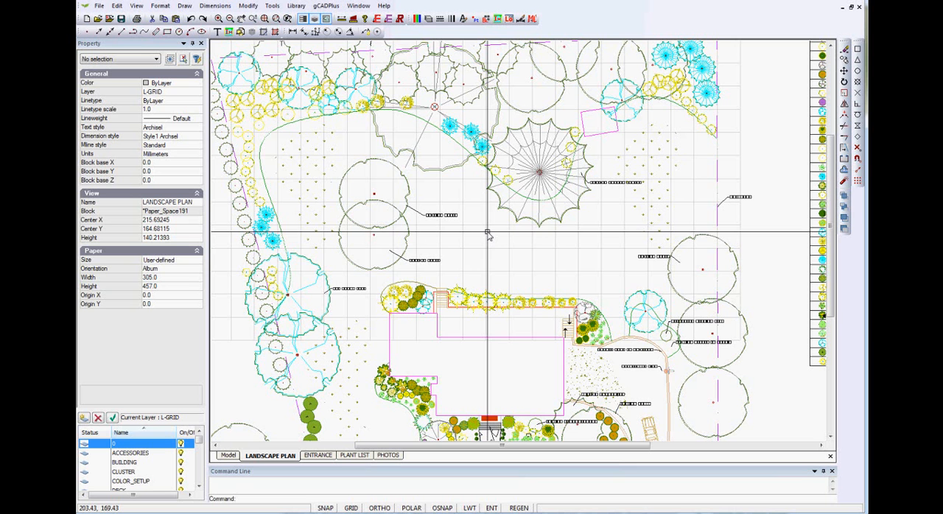
{"action": "left_click", "coordinate": [428, 19]}
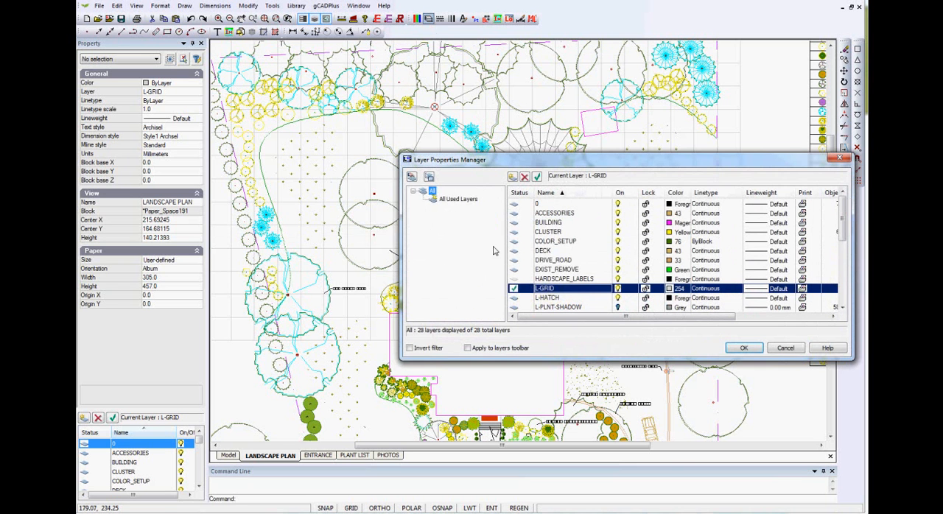
{"action": "left_click", "coordinate": [681, 289]}
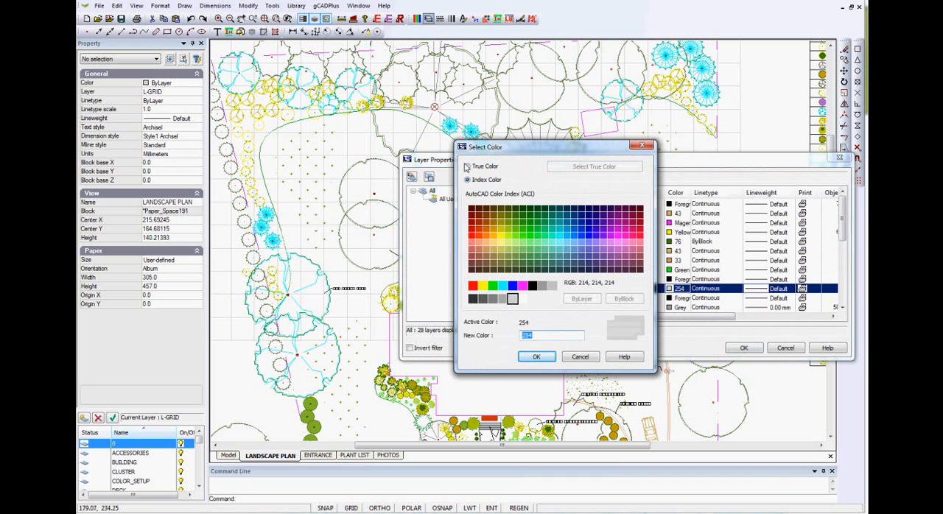
{"action": "left_click", "coordinate": [467, 168]}
{"action": "left_click", "coordinate": [582, 165]}
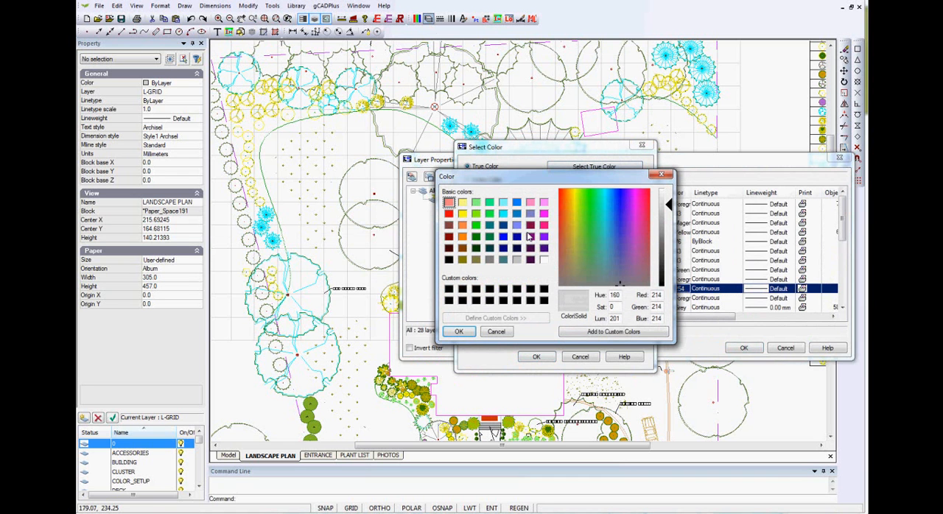
{"action": "left_click", "coordinate": [609, 207]}
{"action": "left_click", "coordinate": [663, 197]}
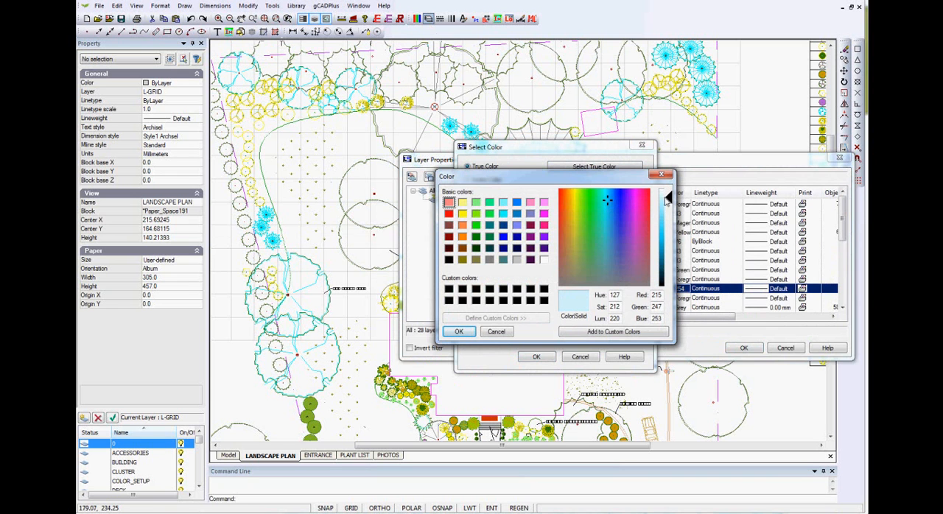
{"action": "left_click", "coordinate": [460, 333]}
{"action": "left_click", "coordinate": [542, 360]}
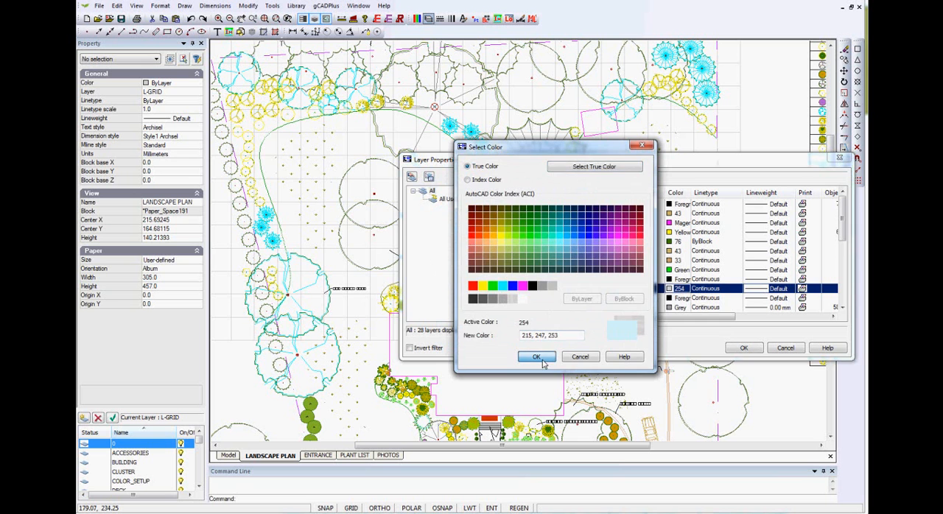
{"action": "left_click", "coordinate": [743, 348]}
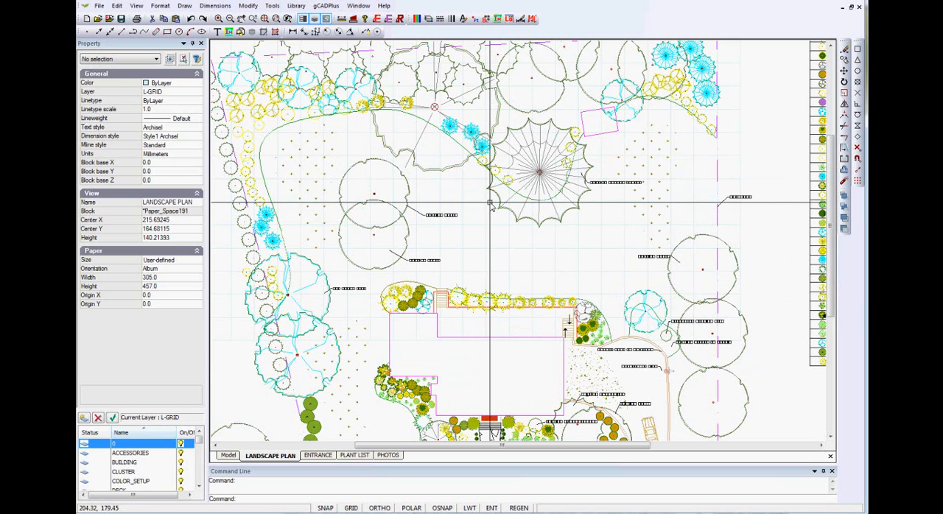
- Return to model space and examine the grid block over the planting up close
{"action": "left_click", "coordinate": [227, 455]}
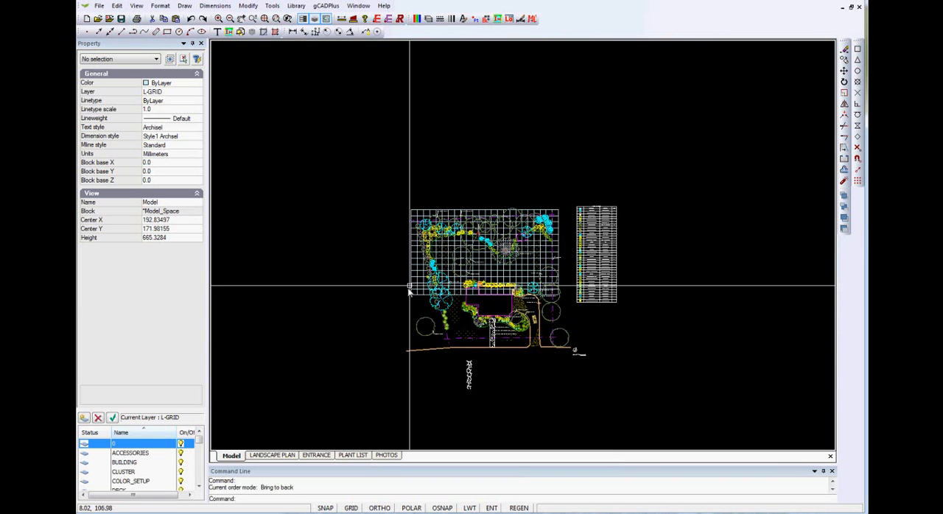
{"action": "scroll", "coordinate": [419, 274], "scroll_direction": "up", "scroll_amount": 3}
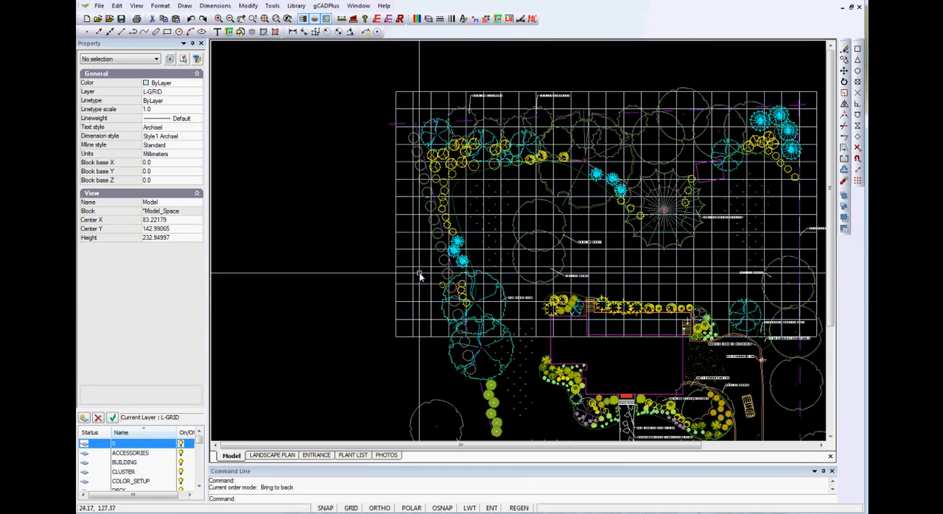